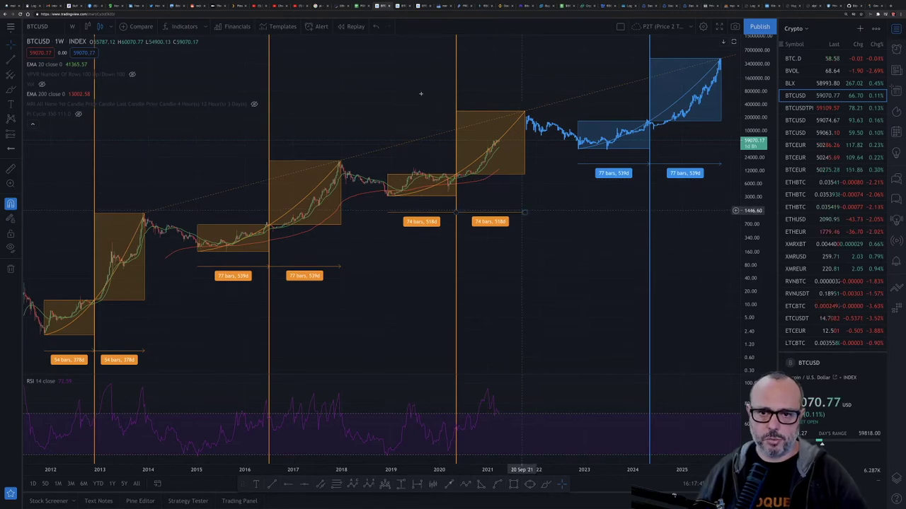
On the other BTCUSD chart tab, change the interval from 4h to 1W.
left_click(401, 5)
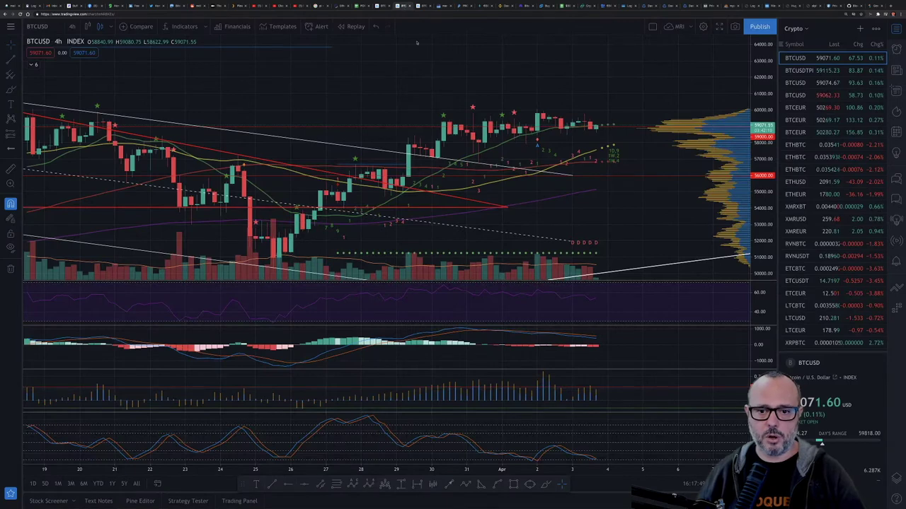
key("comma")
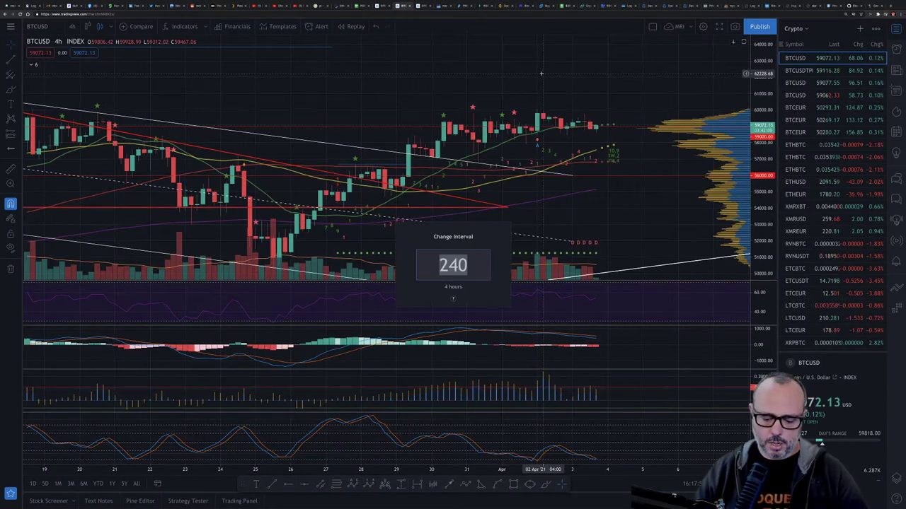
type("1W")
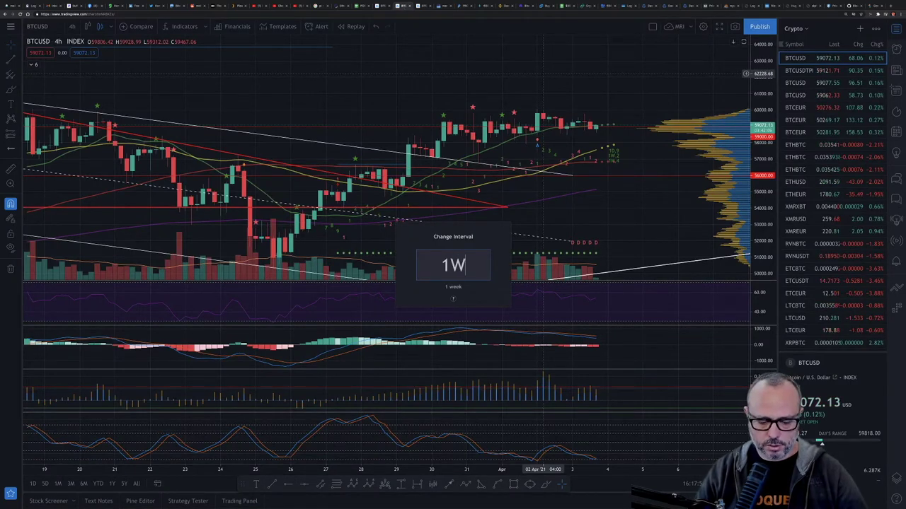
key("Return")
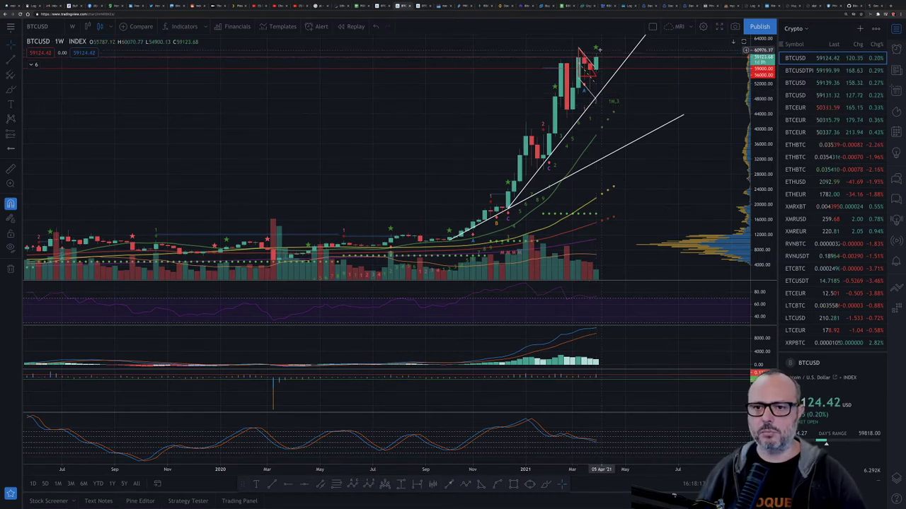
scroll(596, 67, "down", 3)
scroll(599, 49, "down", 5)
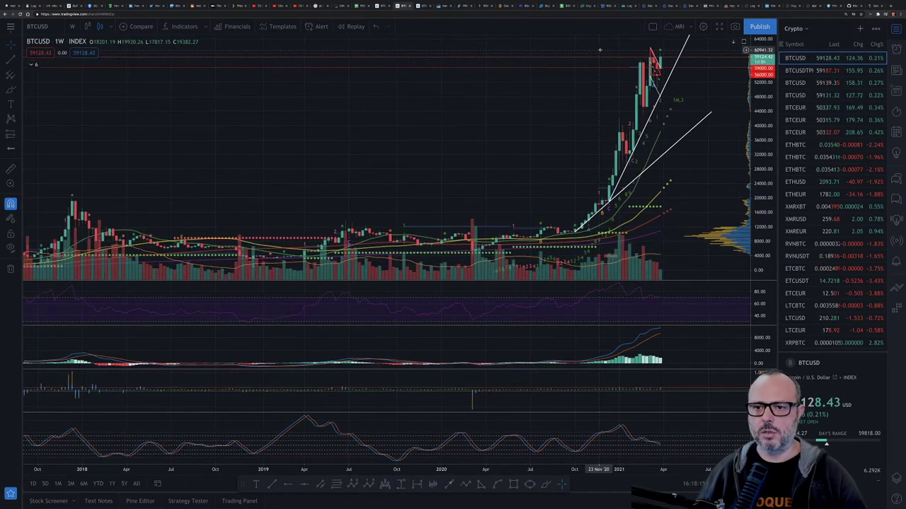
scroll(600, 50, "up", 5)
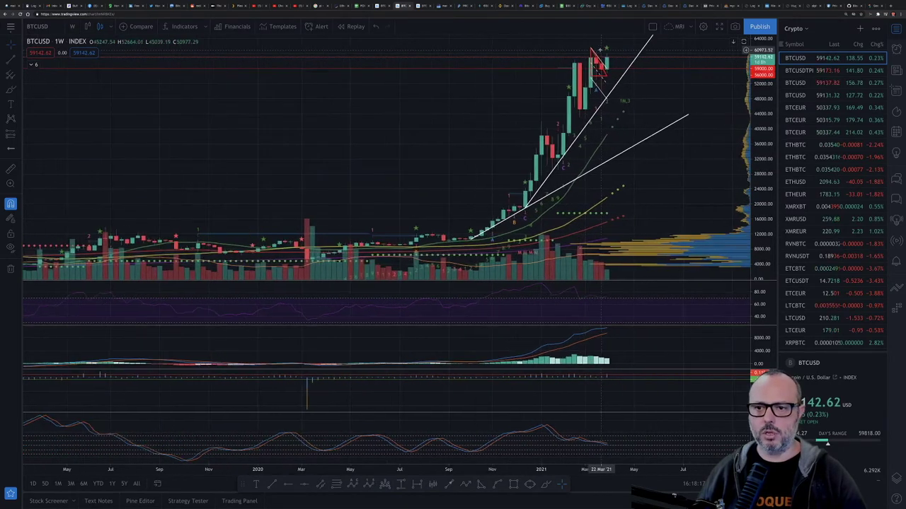
scroll(600, 50, "down", 2)
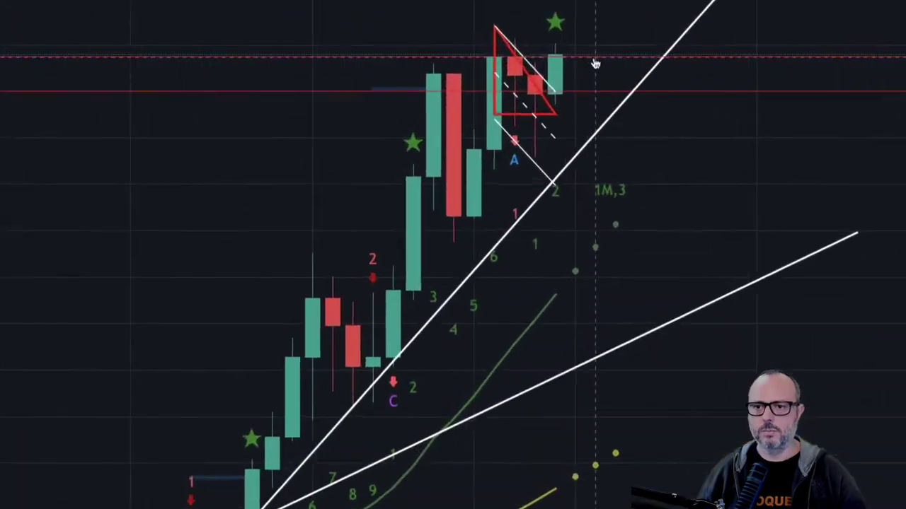
left_click(578, 59)
left_click(526, 32)
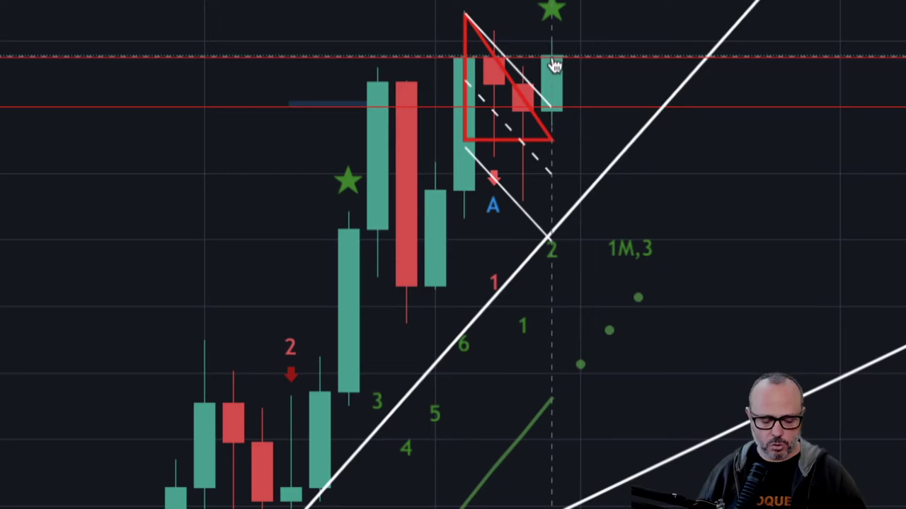
scroll(555, 65, "right", 5)
scroll(556, 66, "left", 3)
scroll(556, 66, "right", 1)
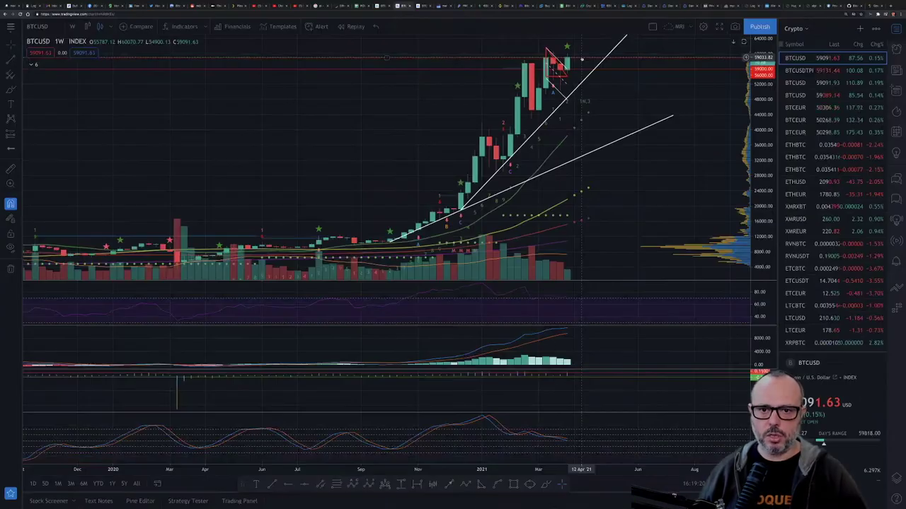
scroll(581, 60, "right", 3)
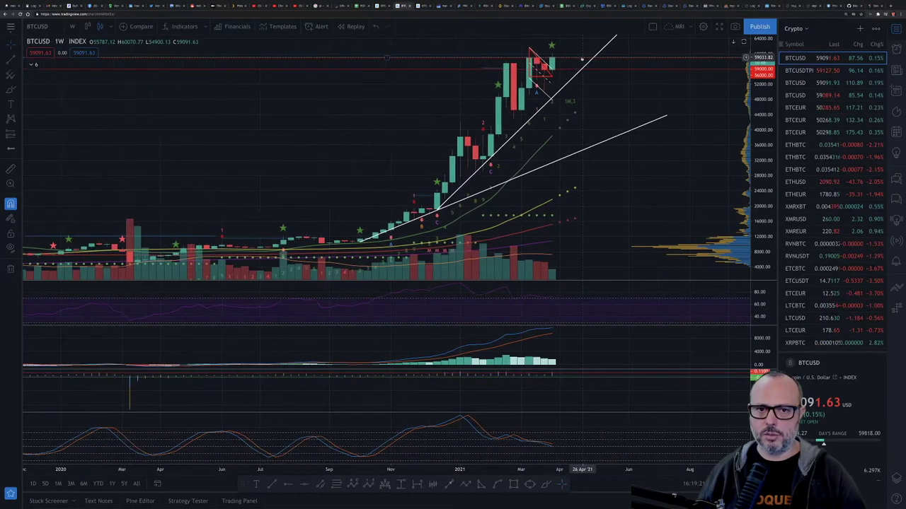
scroll(582, 60, "down", 5)
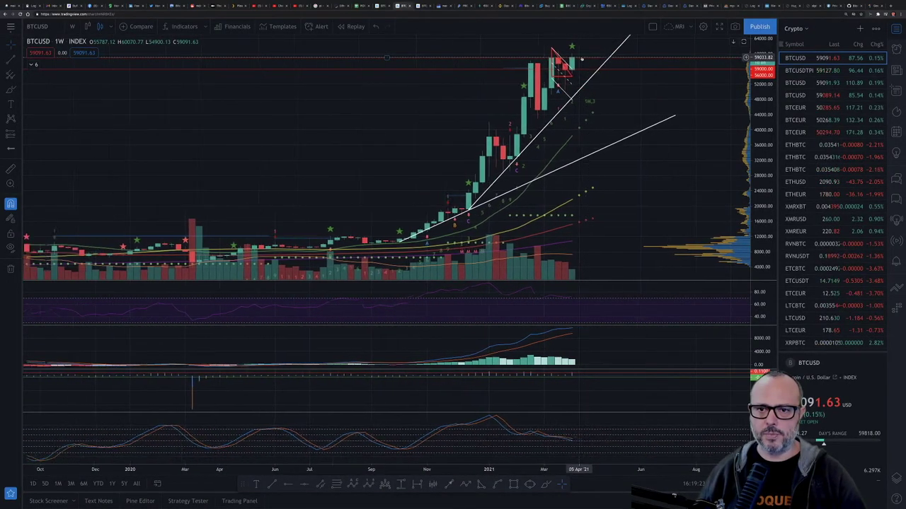
scroll(582, 59, "down", 3)
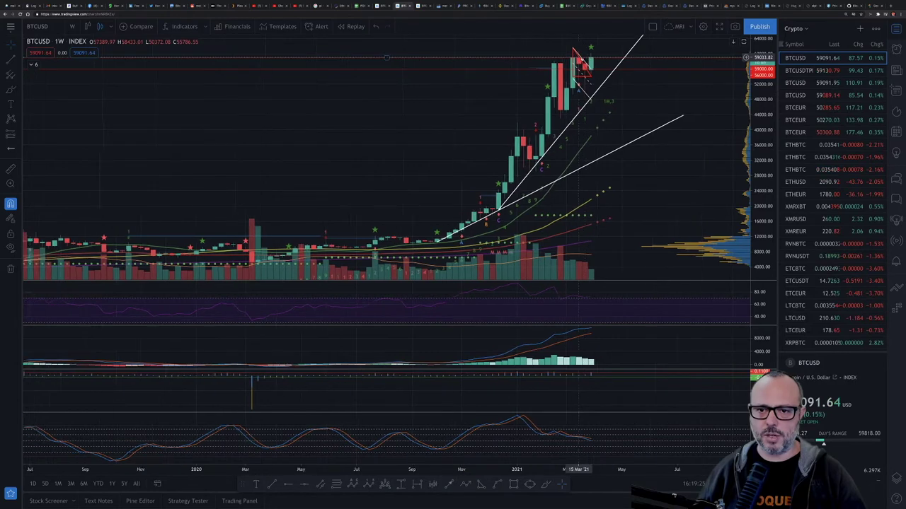
scroll(581, 58, "up", 1)
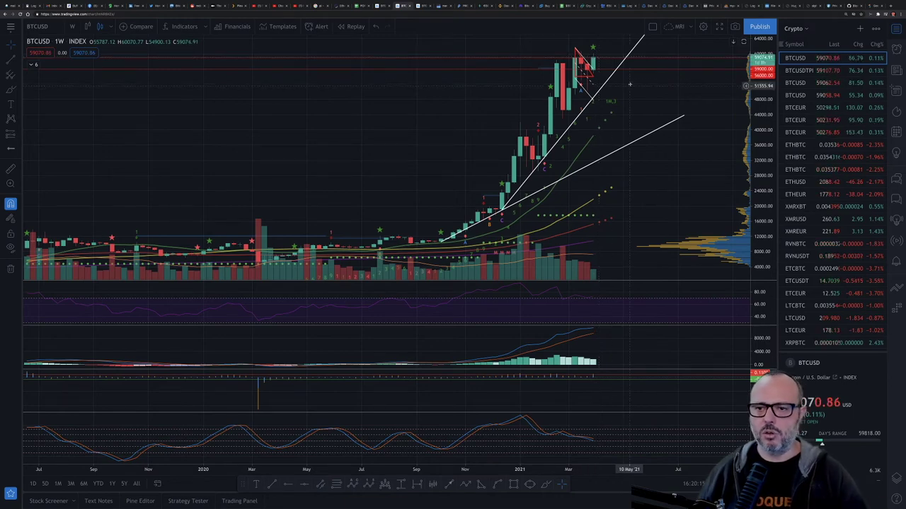
type("1d")
key("Return")
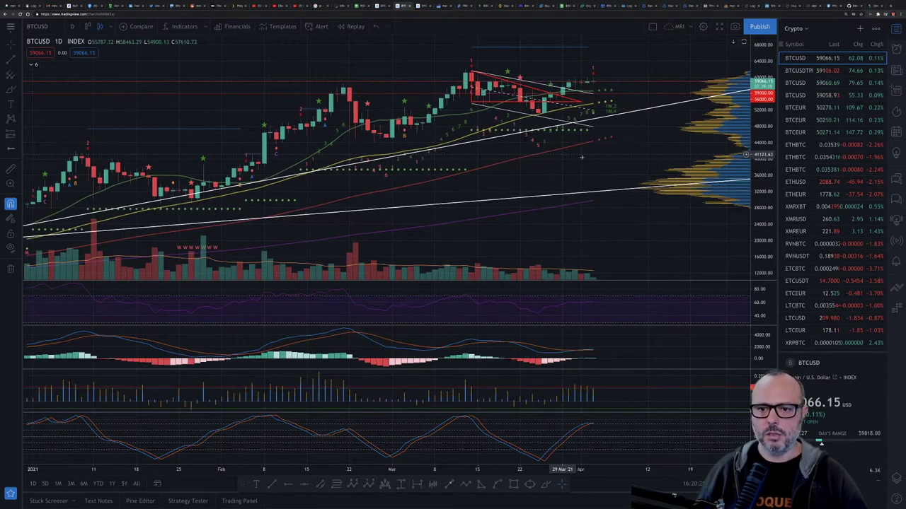
scroll(594, 161, "down", 3)
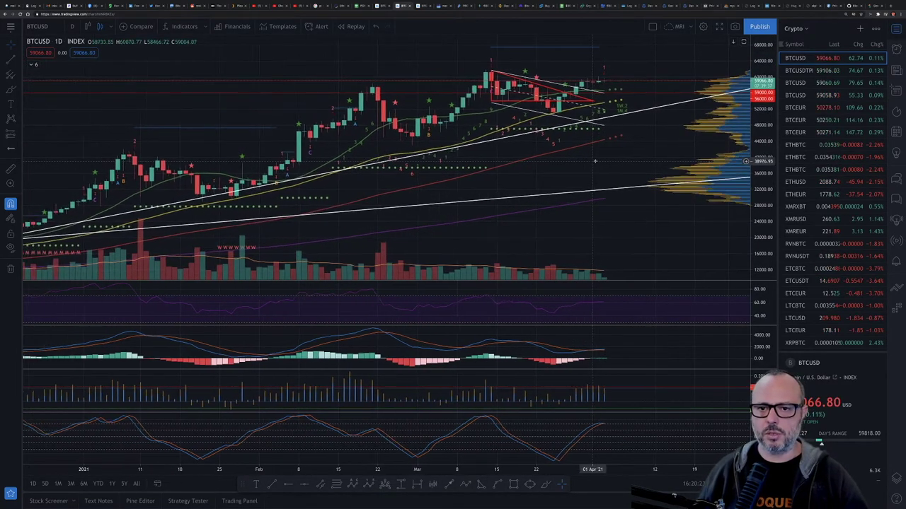
scroll(595, 162, "up", 3)
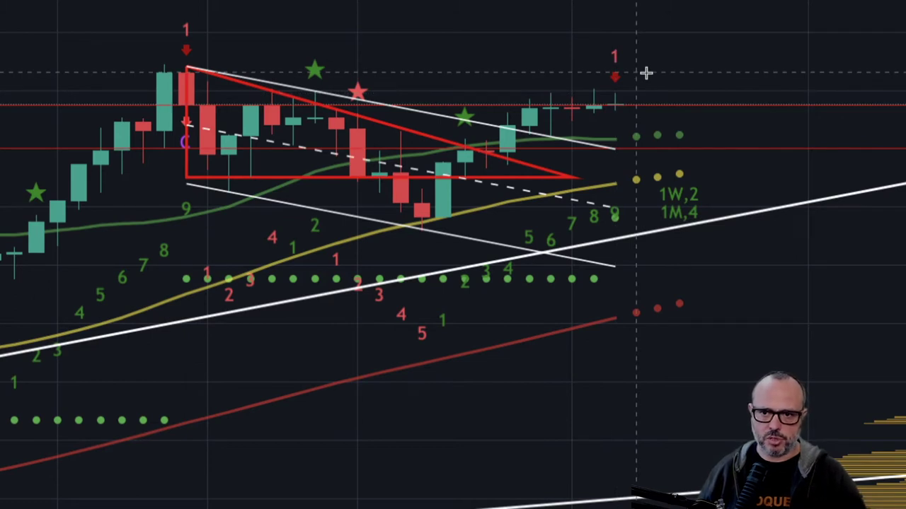
left_click(613, 145)
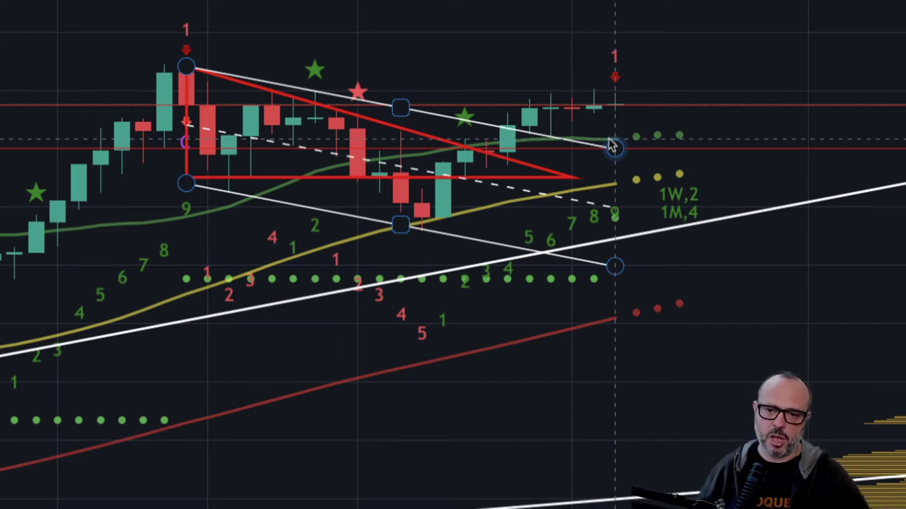
left_click(613, 187)
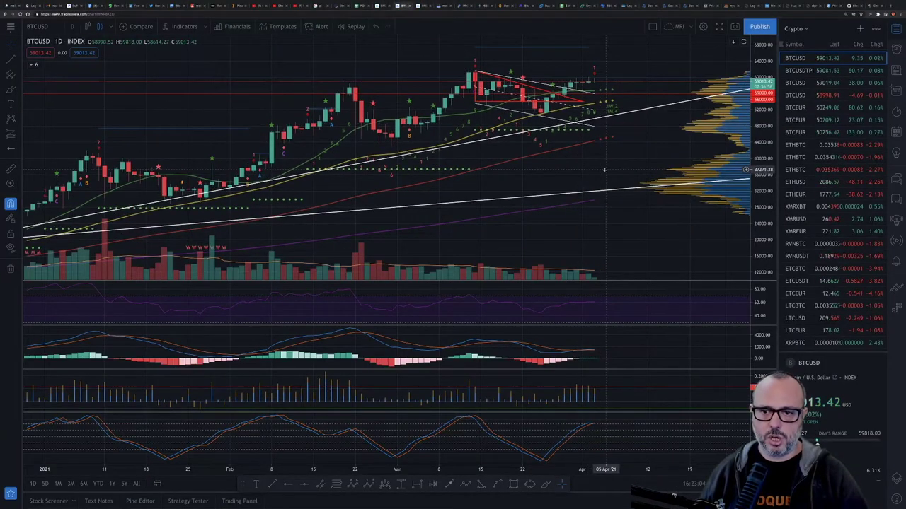
Change the BTCUSD chart interval from 1D to 4h.
type("1d4h")
key("Return")
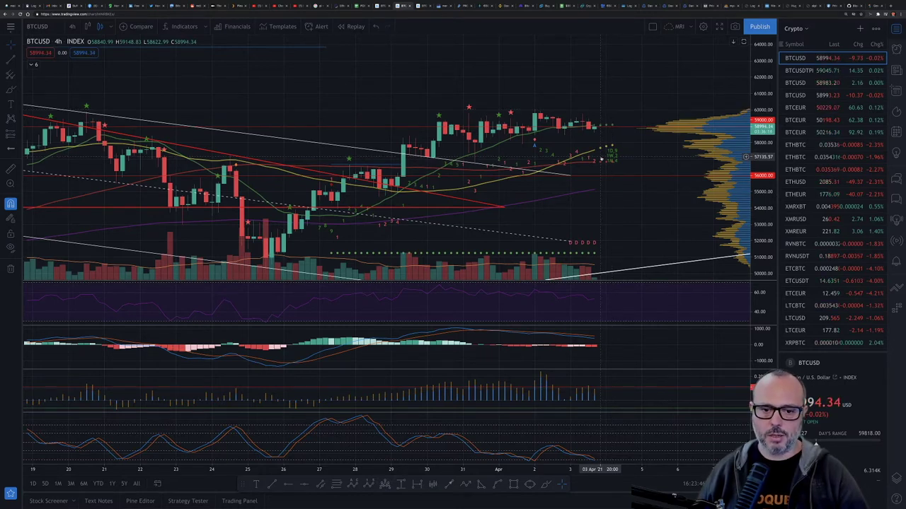
Enter 1D as the BTCUSD chart interval to return to daily candles.
type("2401D")
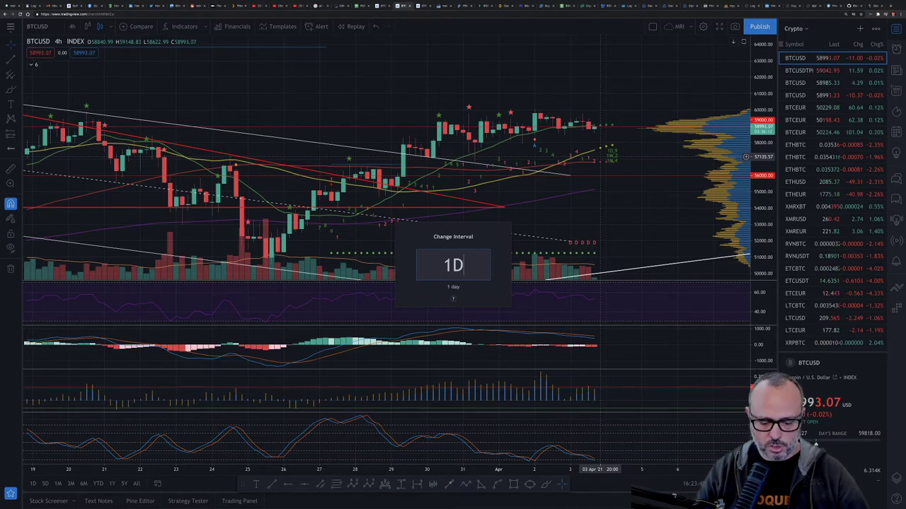
key("Return")
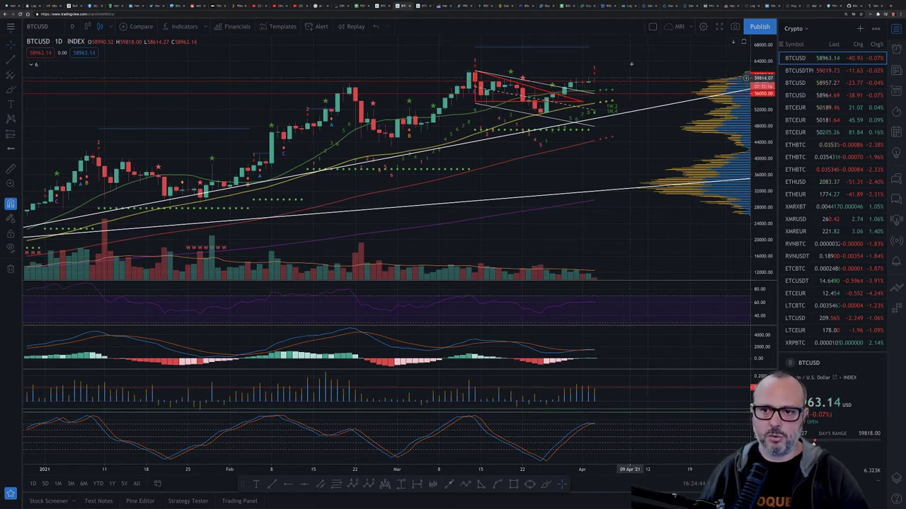
Replace the 1D interval entry with 4h and apply it to the BTCUSD chart.
type("1d")
key("BackSpace")
key("BackSpace")
type("4h")
key("Return")
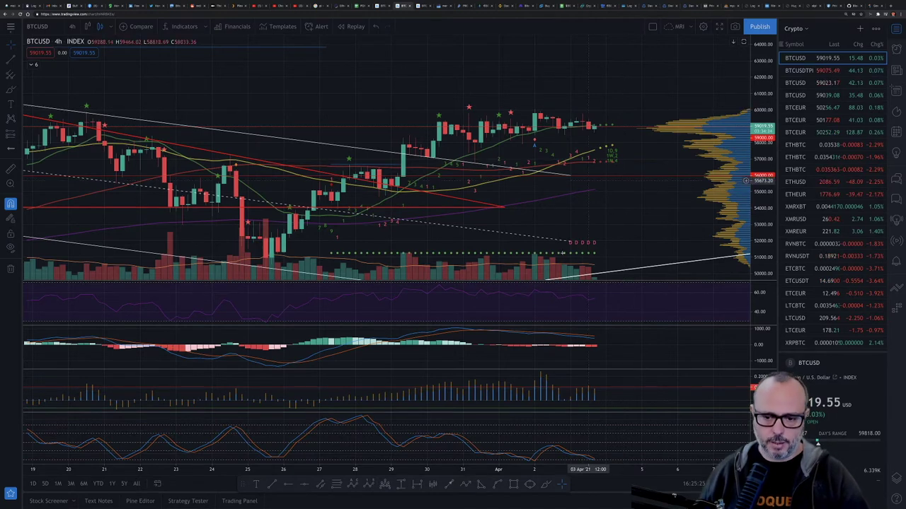
Set the BTCUSD chart interval to 1h.
key("comma")
type("1h")
key("Return")
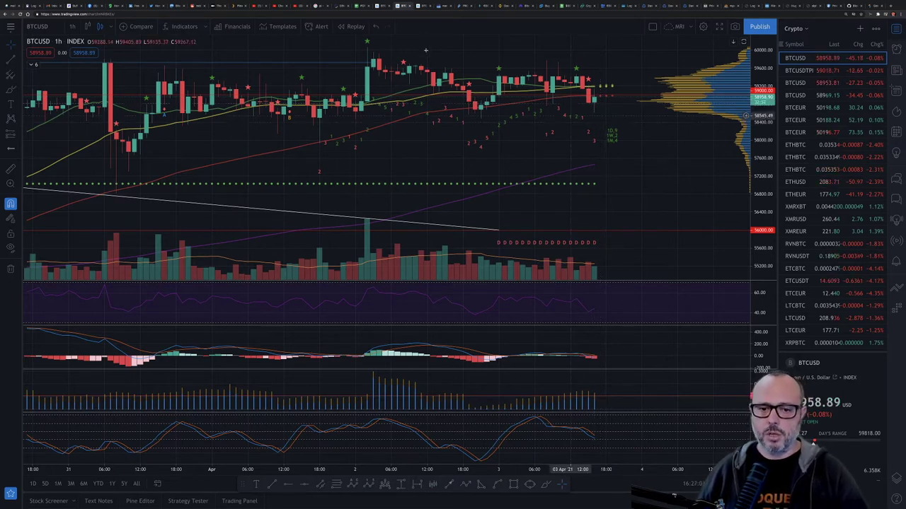
Go to the 4h BTCUSD tab with the 1RB–4RB swings and 3RB Breakout levels.
left_click(424, 5)
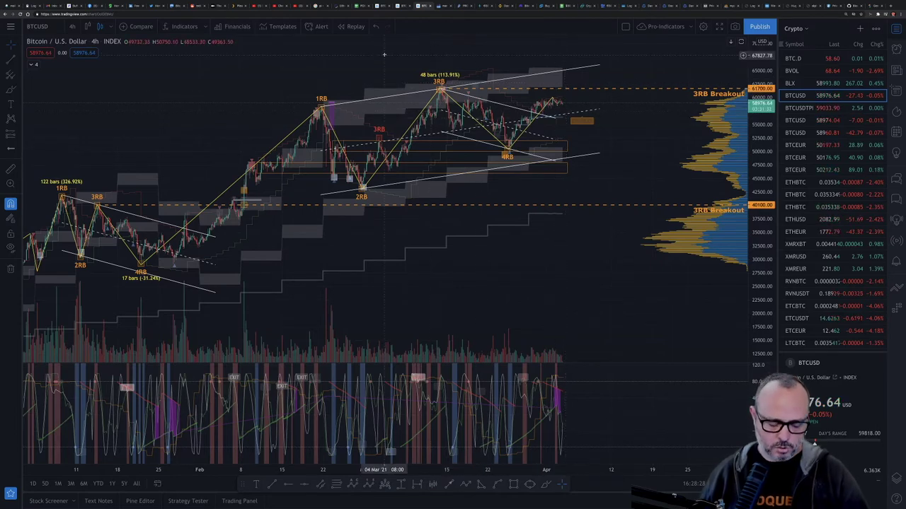
View the weekly BTCUSD cycle chart, then move to the Pi Cycle Top video tab.
left_click(382, 6)
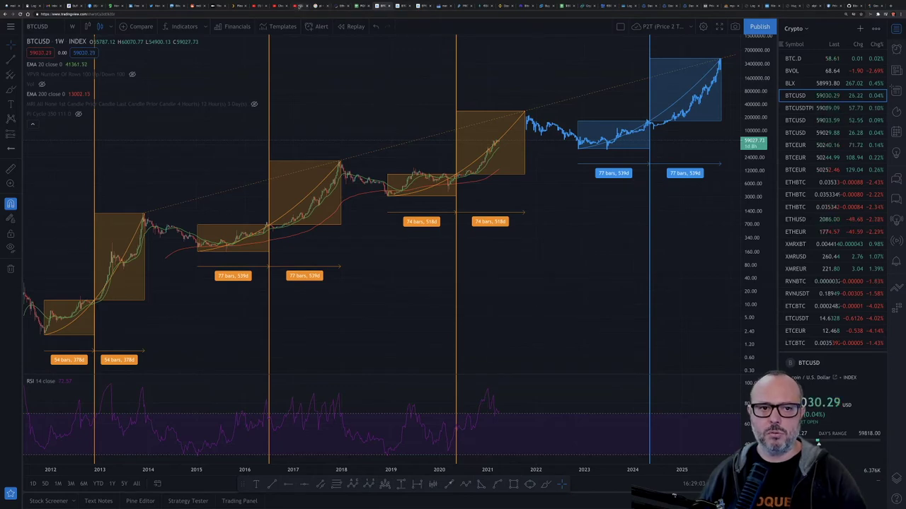
left_click(300, 5)
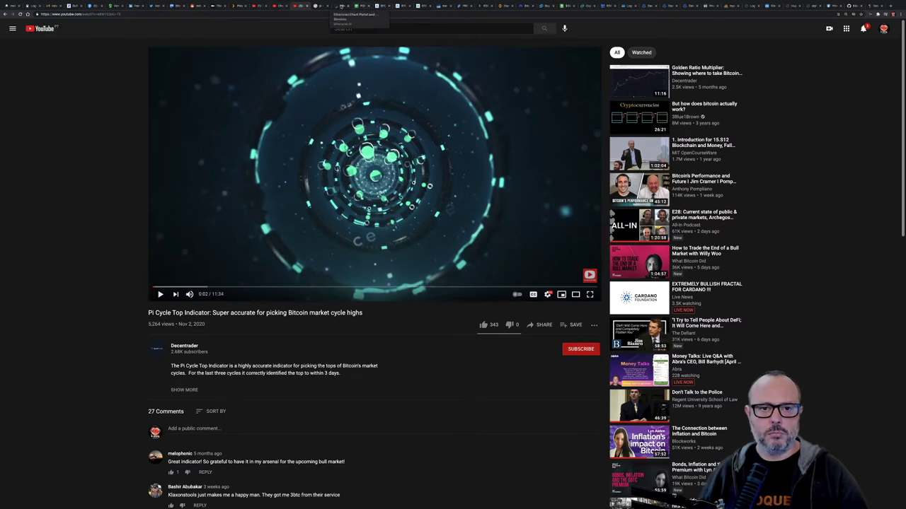
left_click(319, 6)
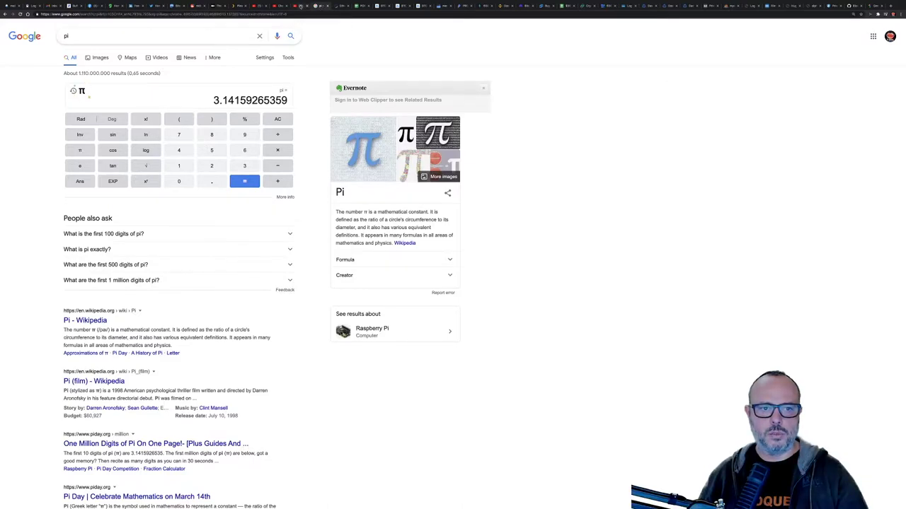
left_click(300, 6)
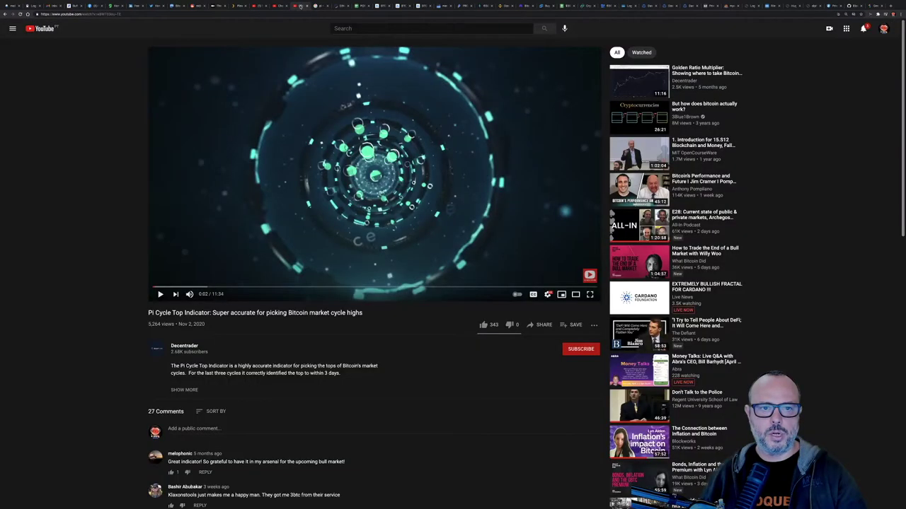
Go back to the weekly BTCUSD cycle chart tab in TradingView.
left_click(382, 6)
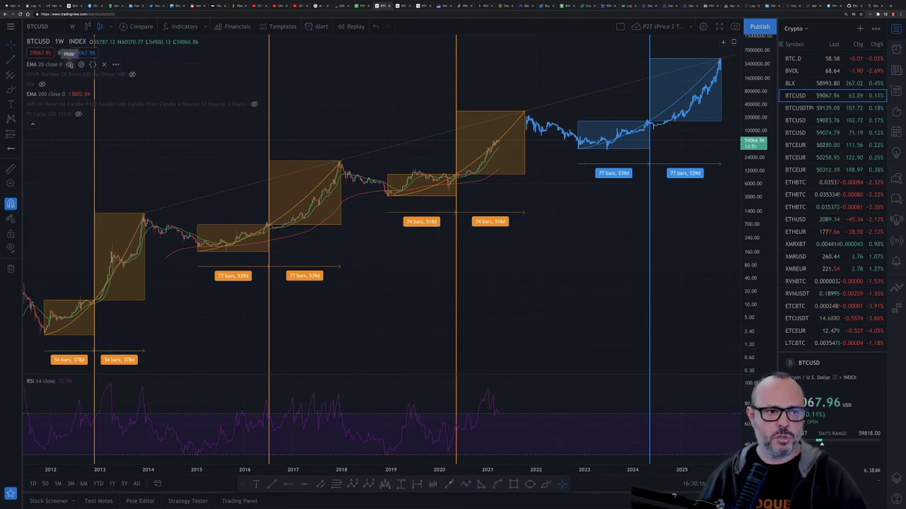
Hide the EMA 20 and EMA 200 lines on the weekly BTCUSD chart.
left_click(70, 64)
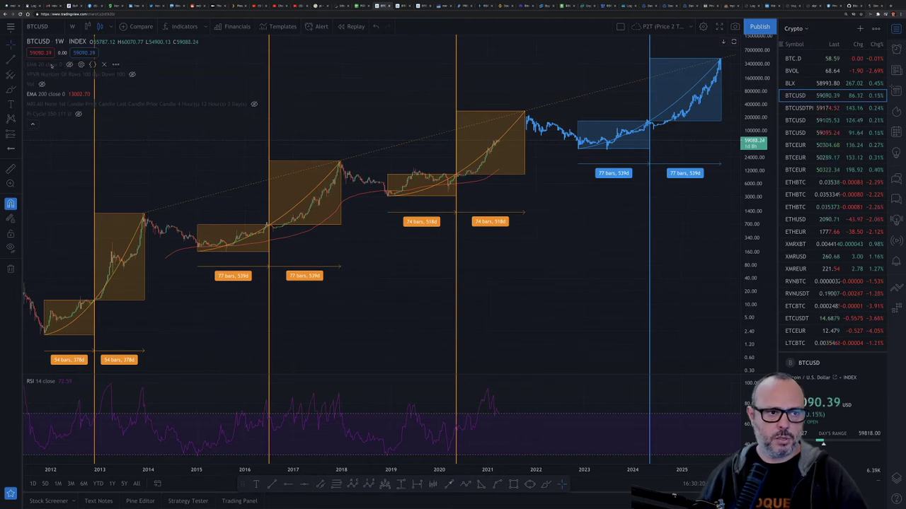
left_click(72, 94)
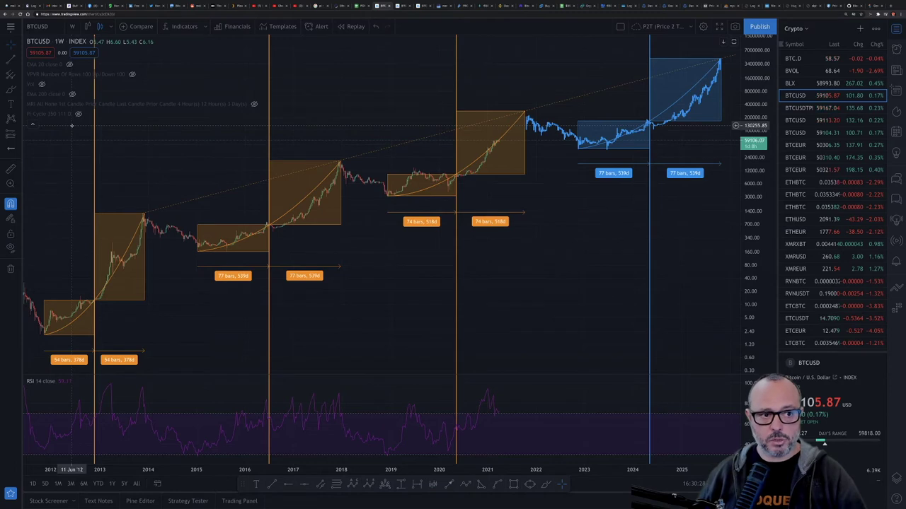
mouse_move(39, 114)
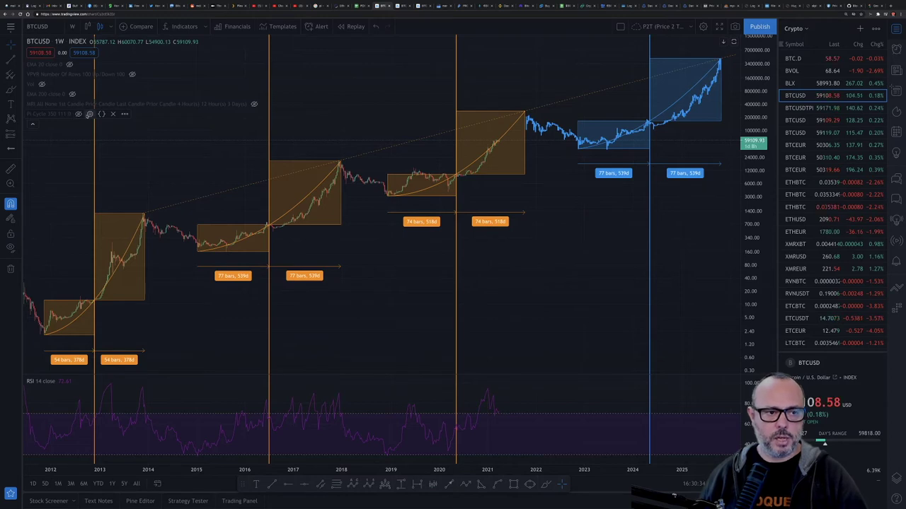
Make the Pi Cycle indicator visible to display its moving averages and top markers.
left_click(78, 114)
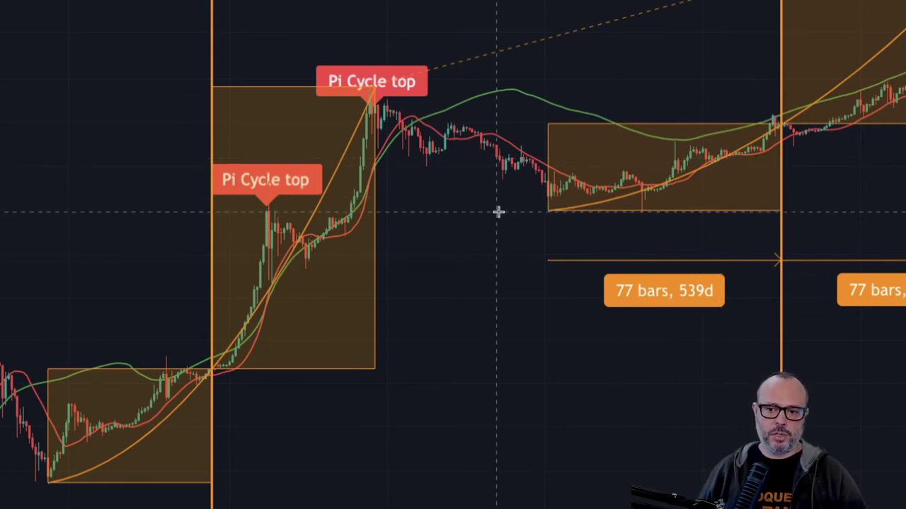
left_click(268, 303)
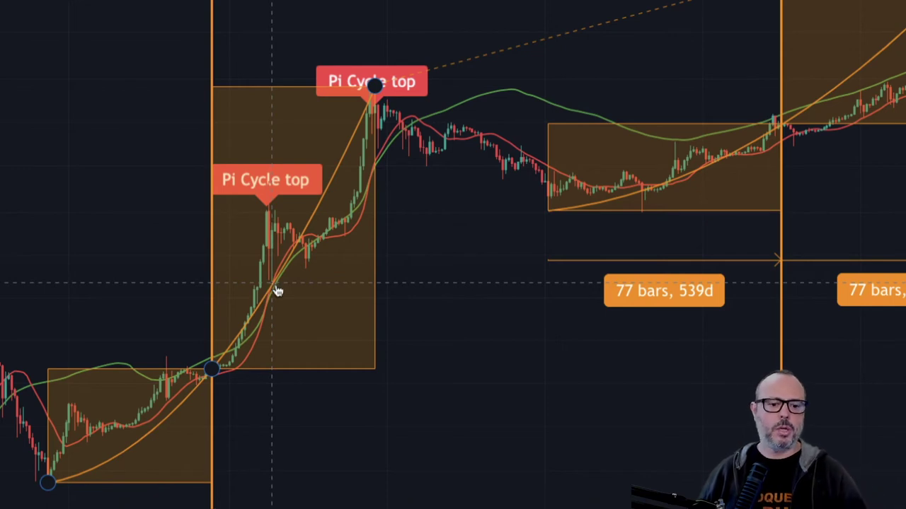
left_click(156, 407)
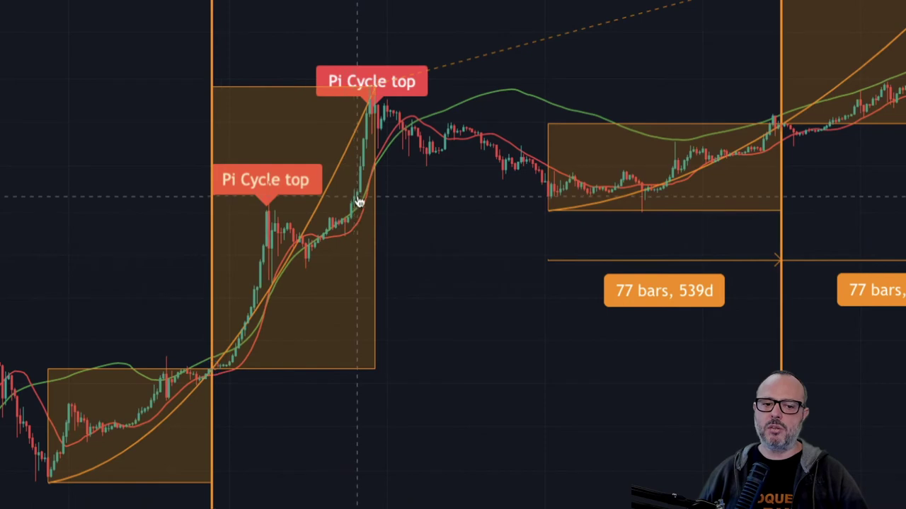
left_click(368, 122)
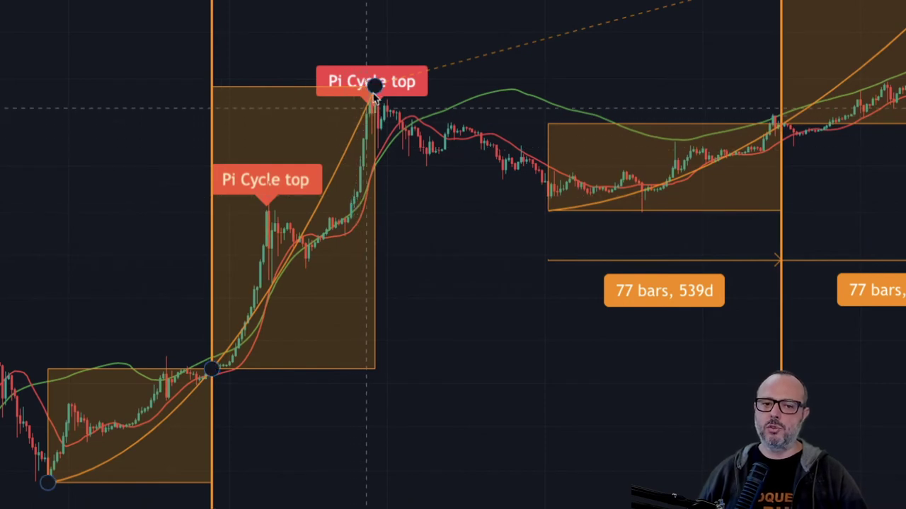
left_click(277, 208)
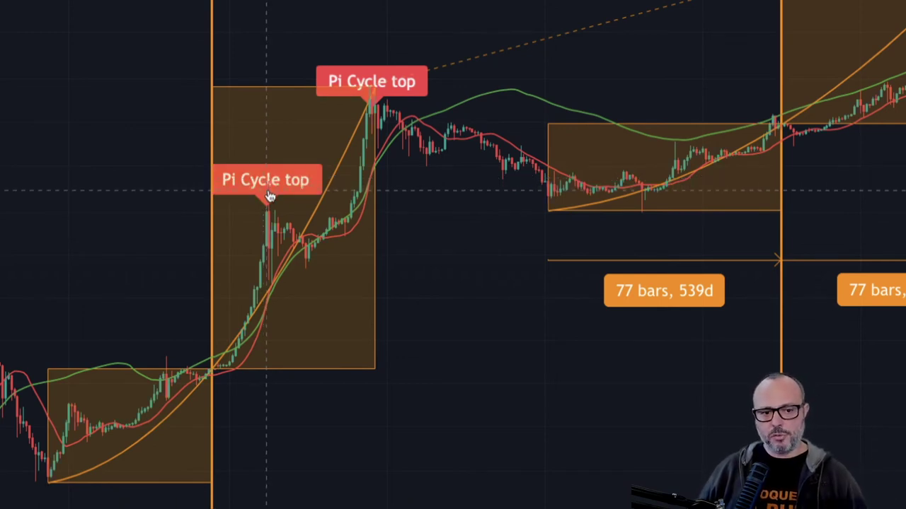
left_click(278, 216)
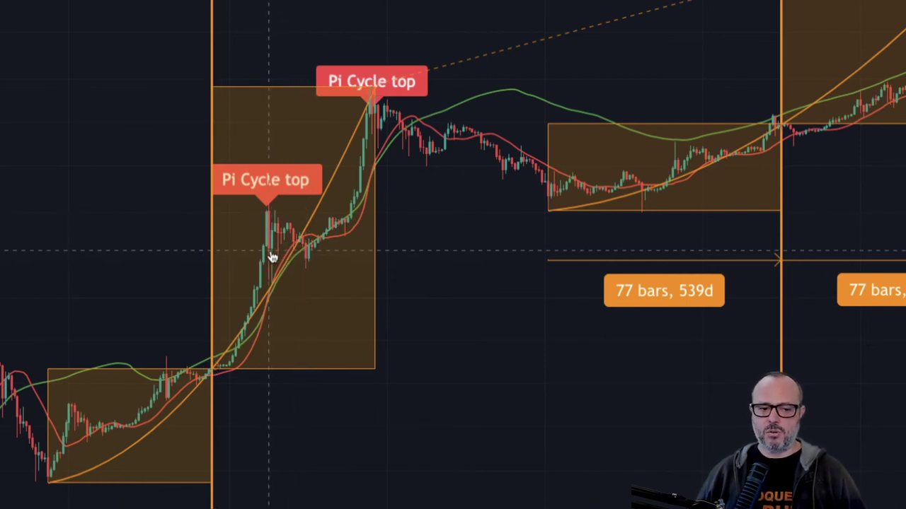
left_click(278, 244)
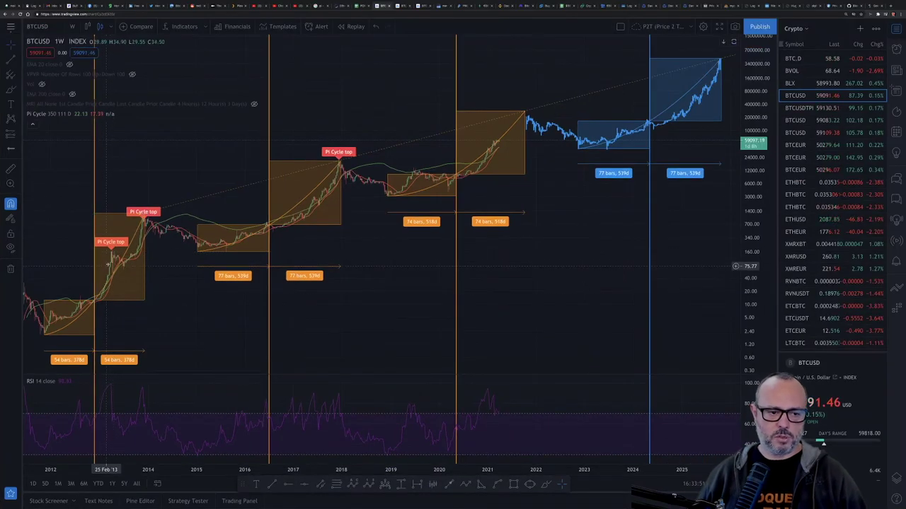
left_click(113, 261)
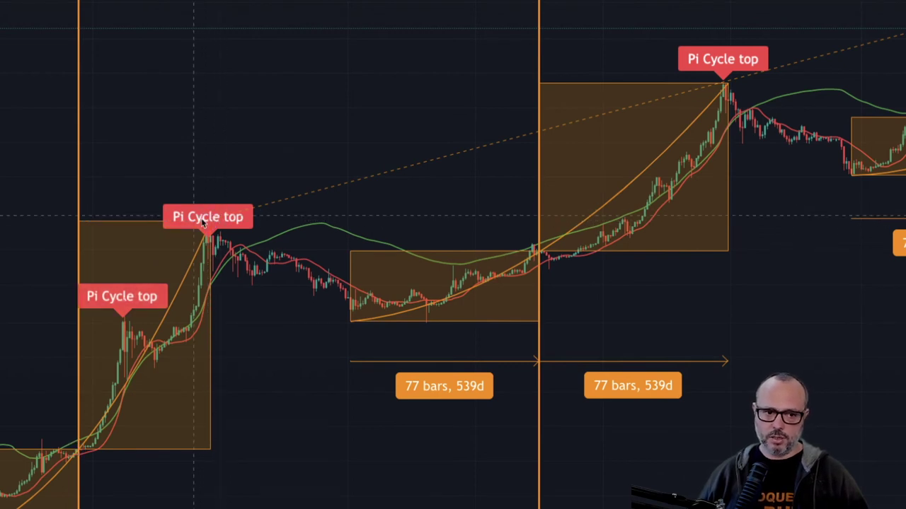
left_click(122, 324)
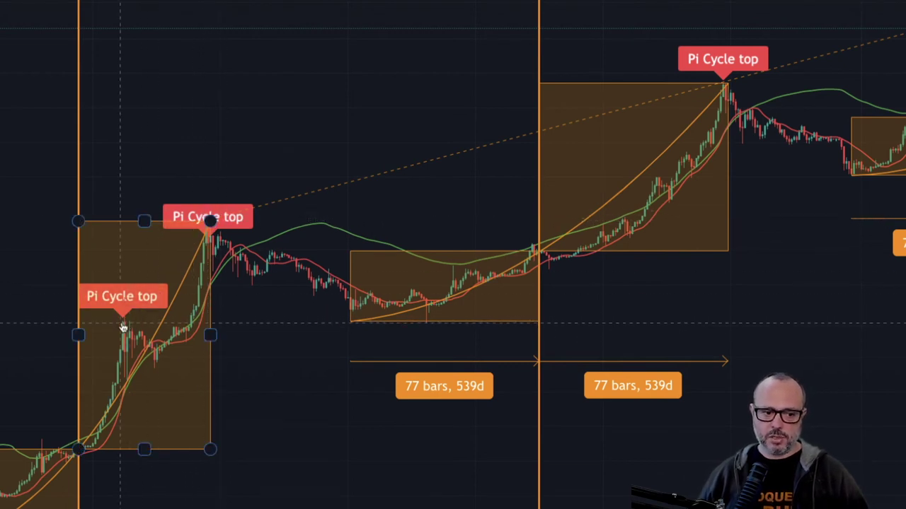
key("Escape")
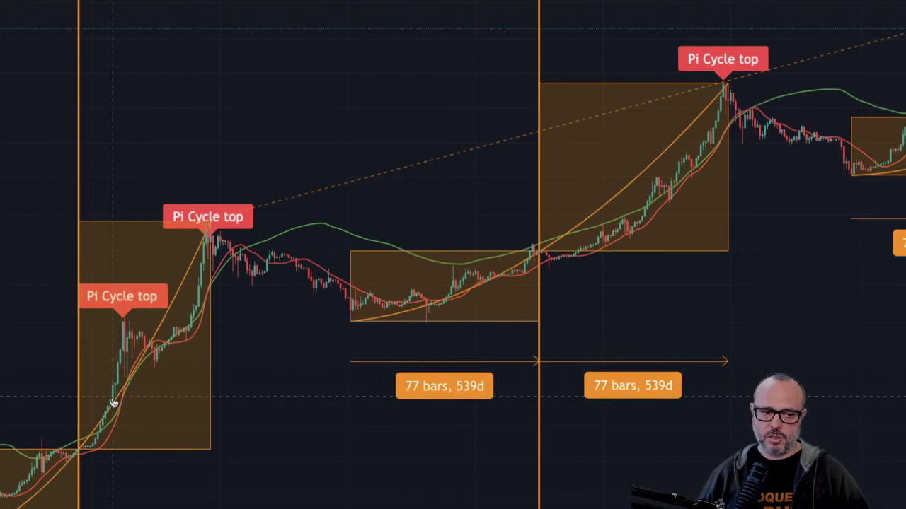
left_click(125, 342)
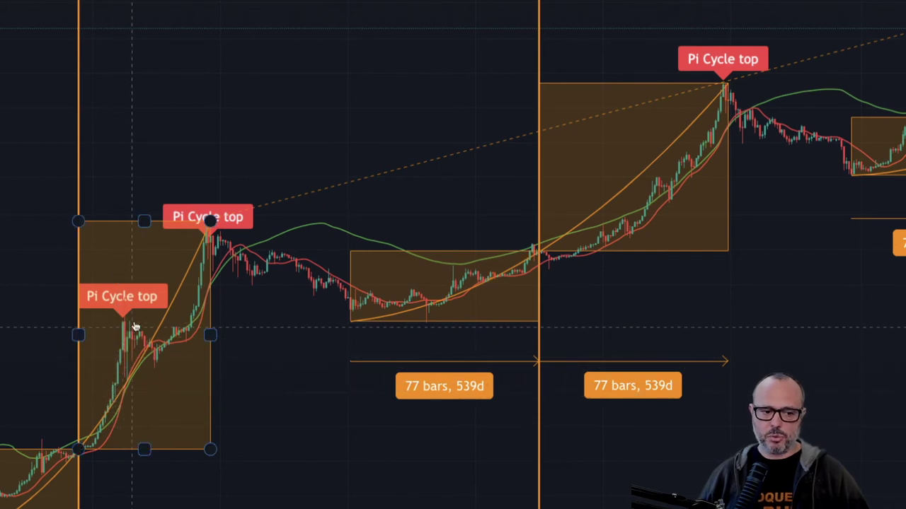
left_click(126, 382)
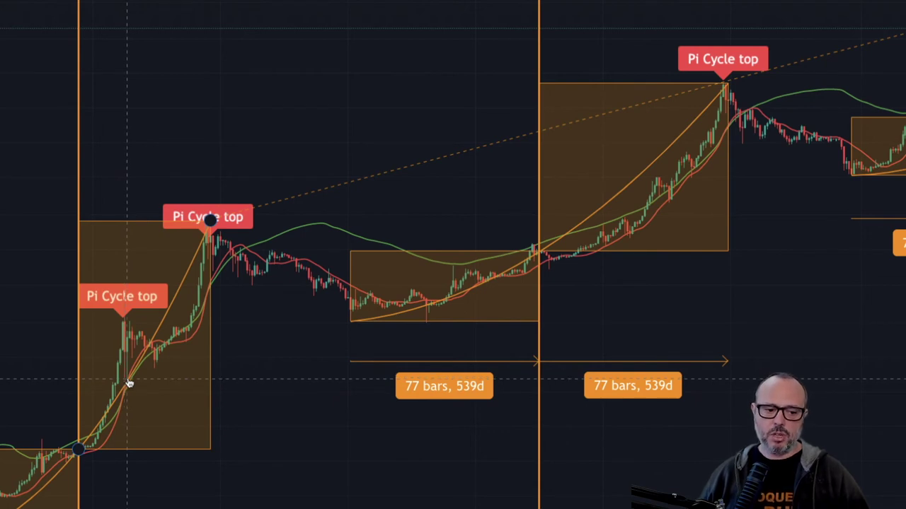
left_click(131, 342)
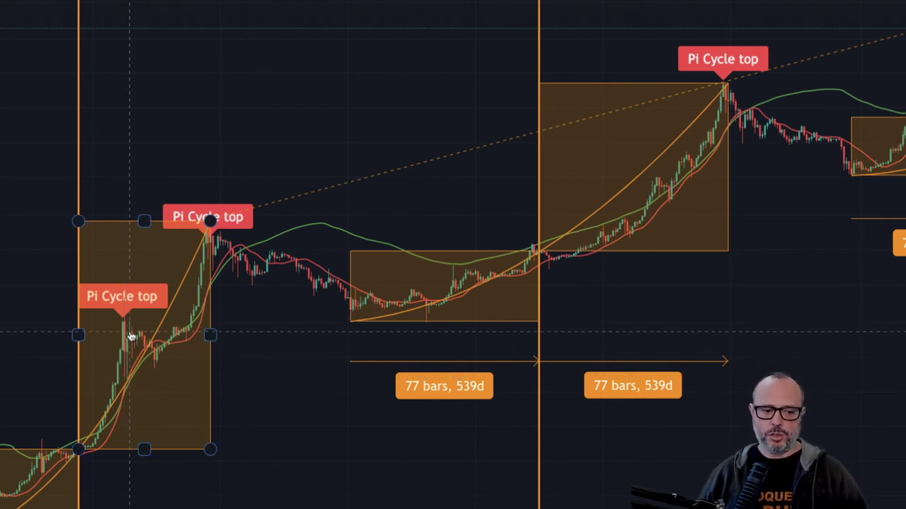
left_click(146, 351)
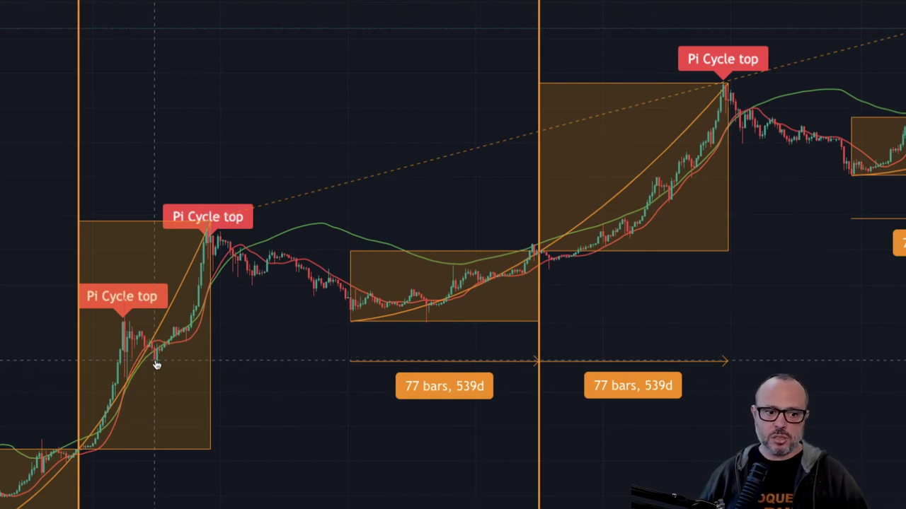
left_click(167, 346)
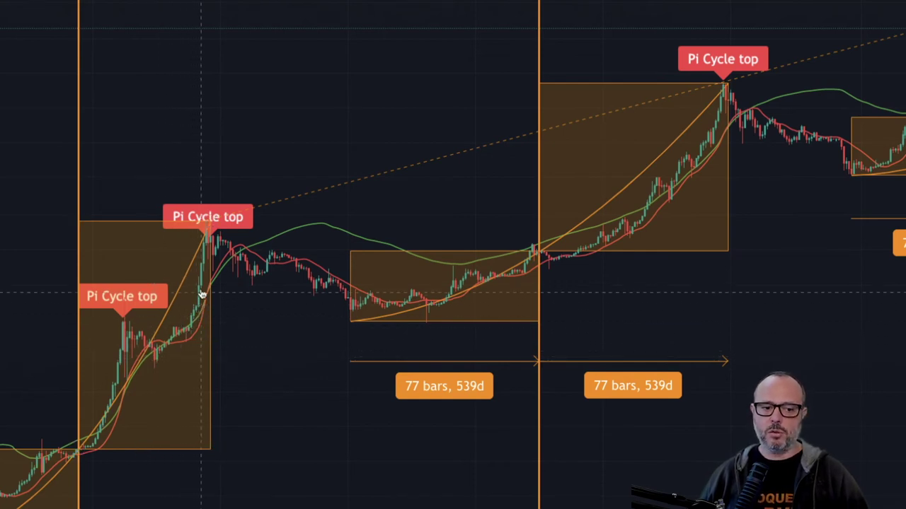
left_click_drag(210, 221, 210, 221)
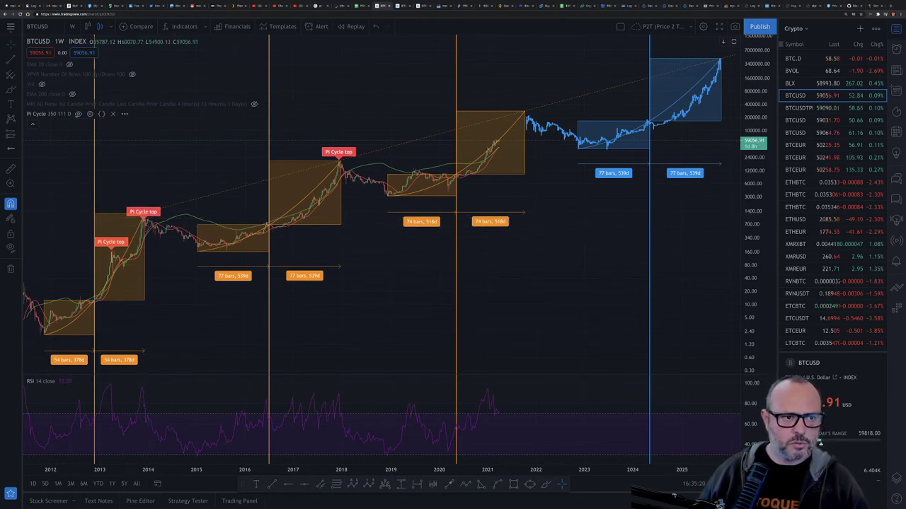
Turn off the Pi Cycle indicator's visibility, leaving price, cycle boxes, 539d projections and RSI.
left_click(78, 114)
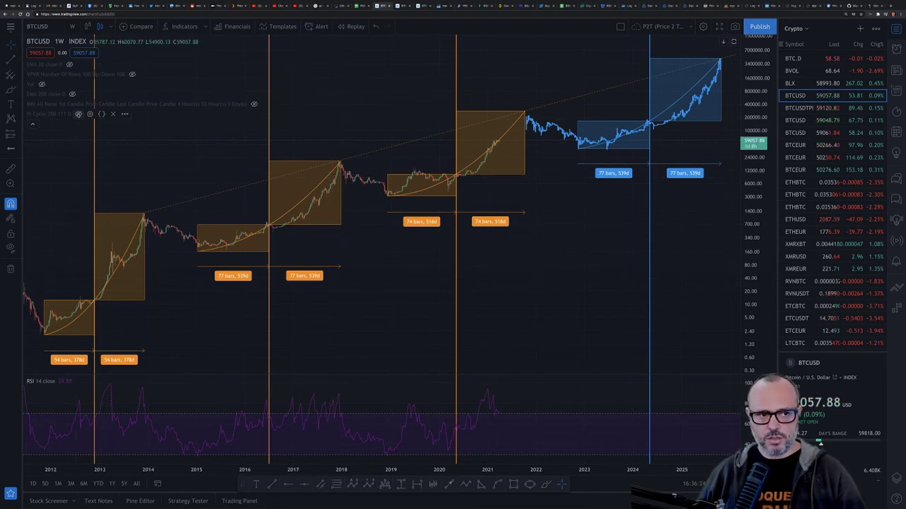
Turn the Pi Cycle indicator's visibility back on to restore its moving averages and top labels.
left_click(78, 114)
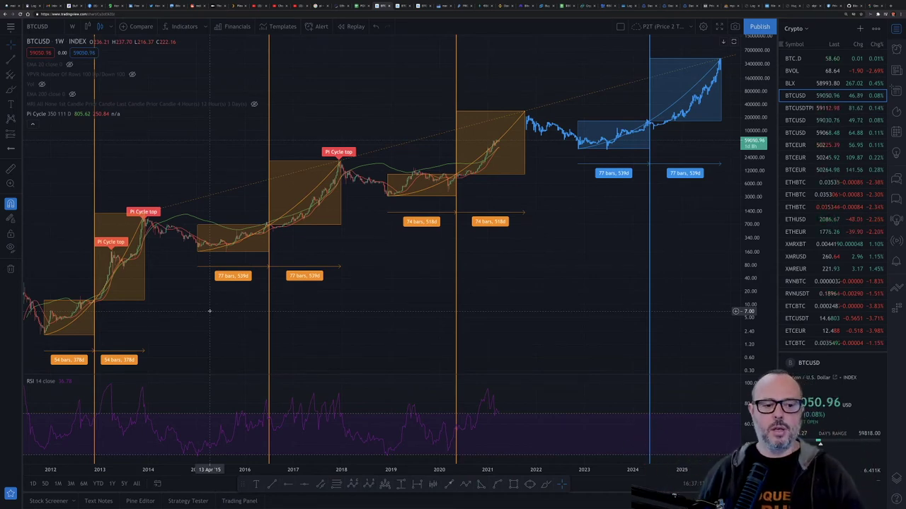
left_click(110, 253)
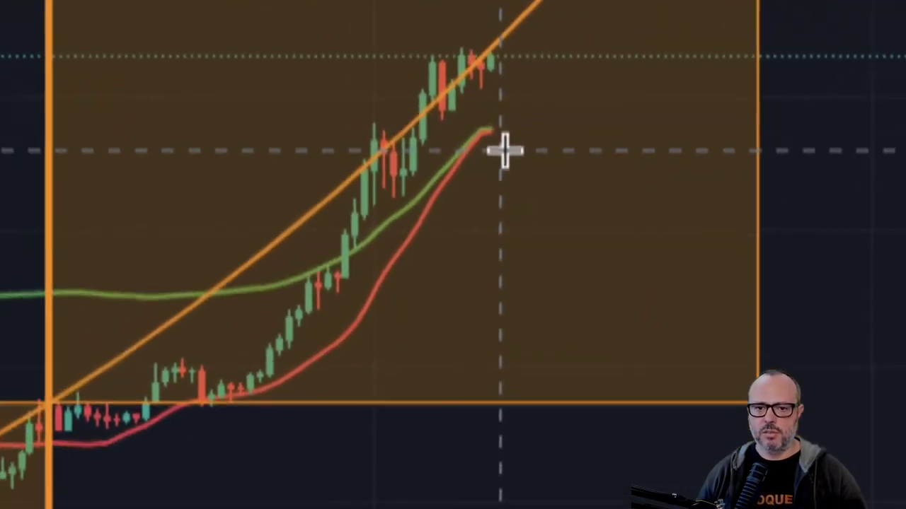
left_click(504, 149)
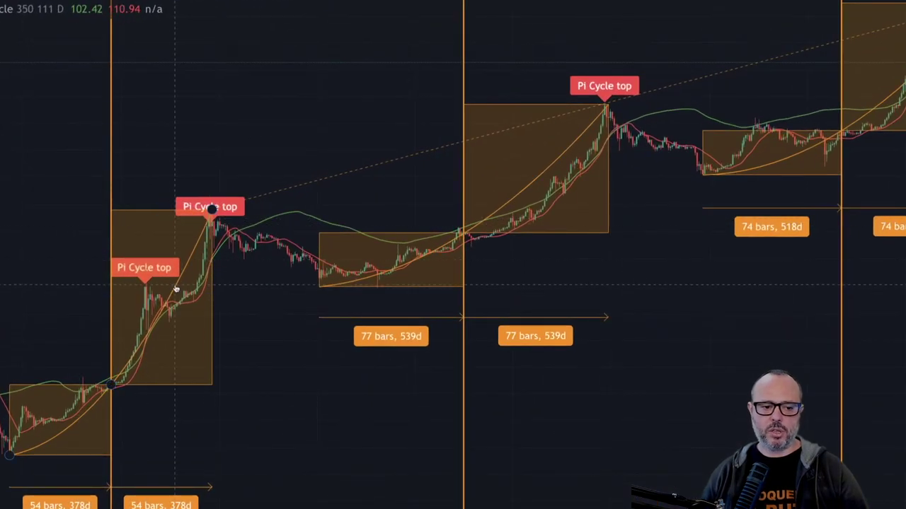
left_click(147, 291)
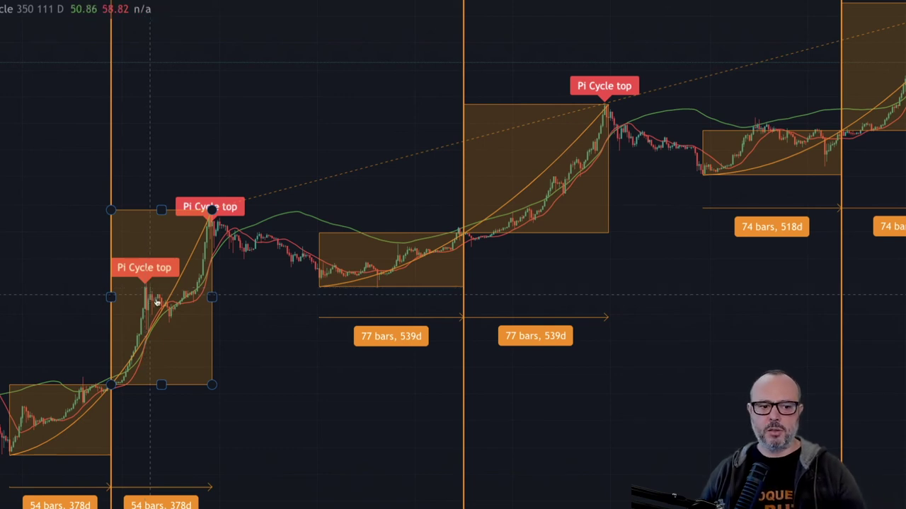
left_click(166, 307)
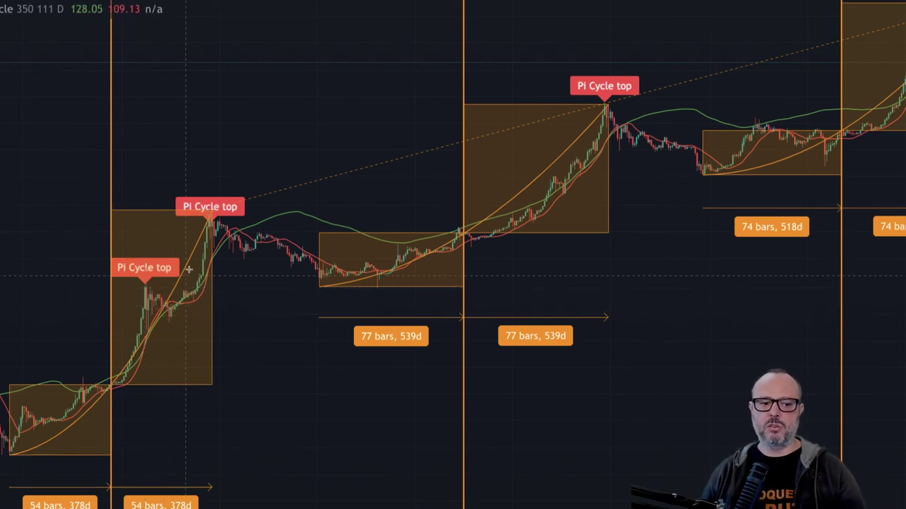
left_click(212, 210)
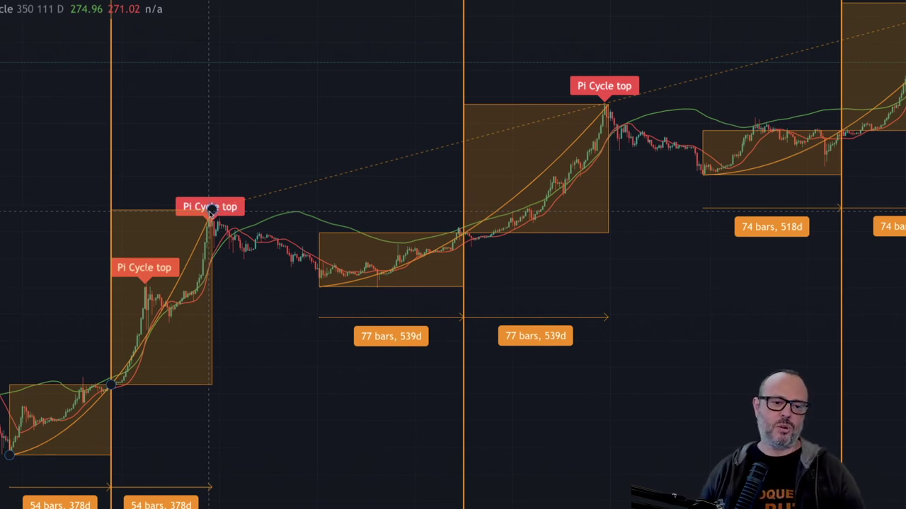
left_click(347, 270)
left_click(614, 244)
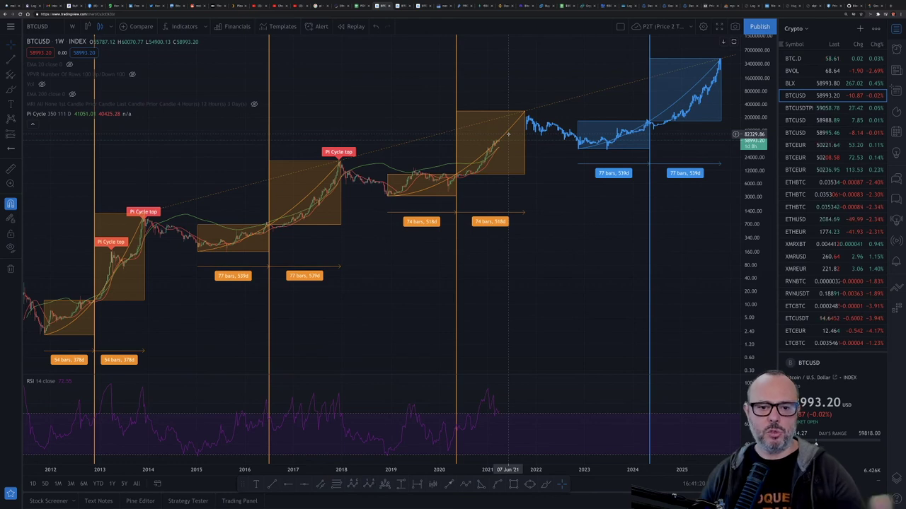
mouse_move(103, 114)
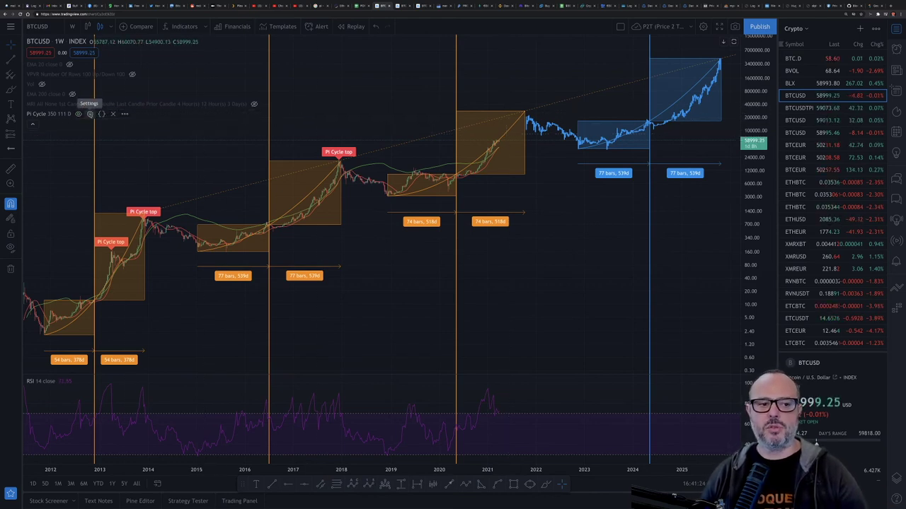